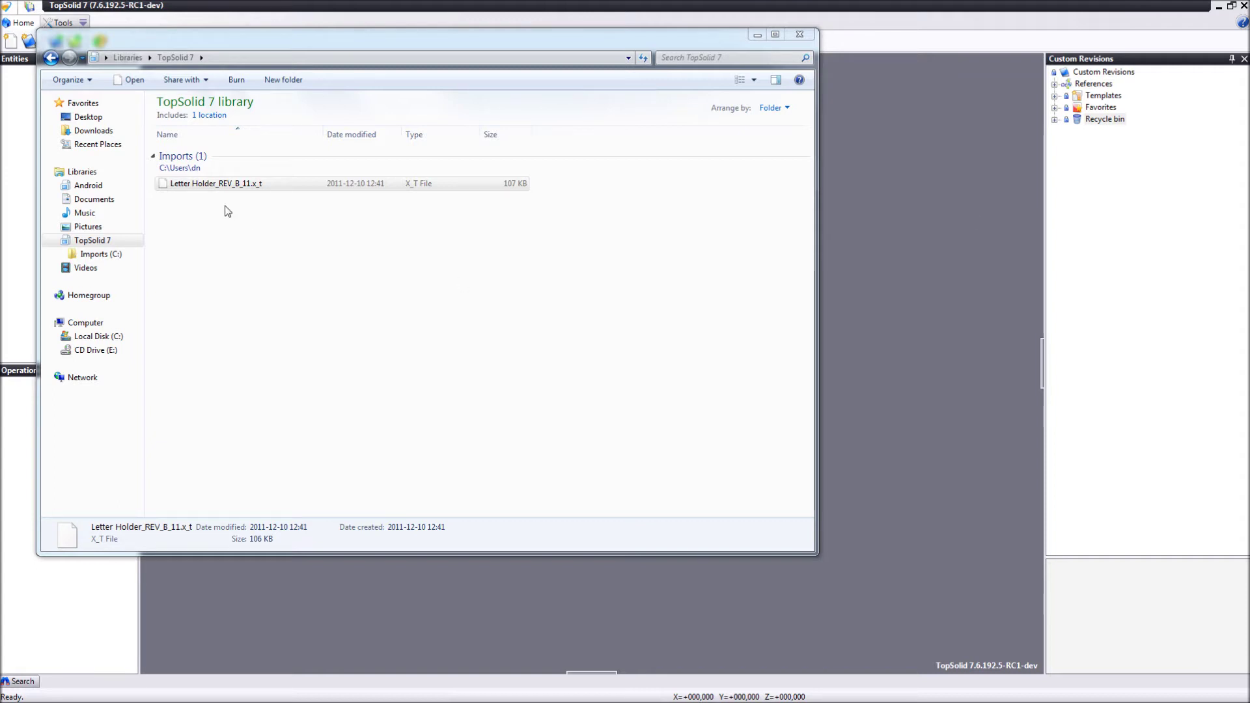
Step: Import Letter Holder_REV_B_11.x_t from the TopSolid 7 library into the Custom Revisions project, converting it to a part document
{"action": "left_click_drag", "start_coordinate": [226, 185], "coordinate": [1099, 77]}
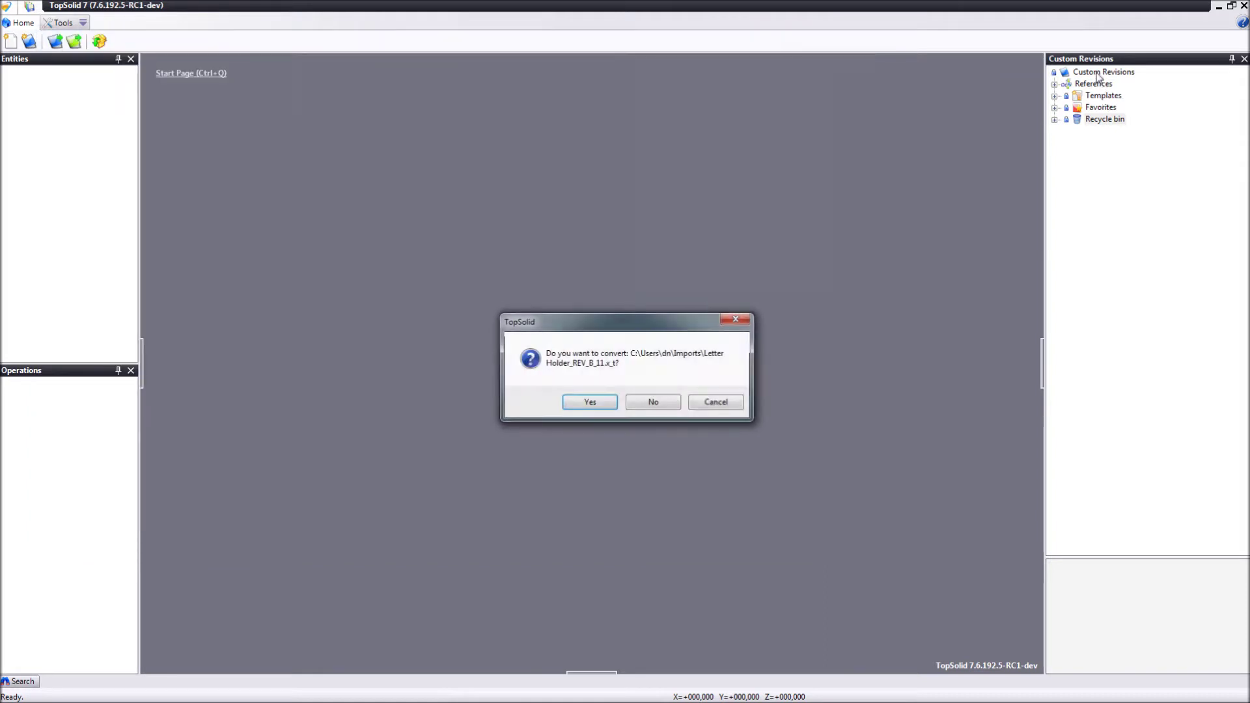
{"action": "left_click", "coordinate": [593, 404]}
{"action": "left_click", "coordinate": [589, 471]}
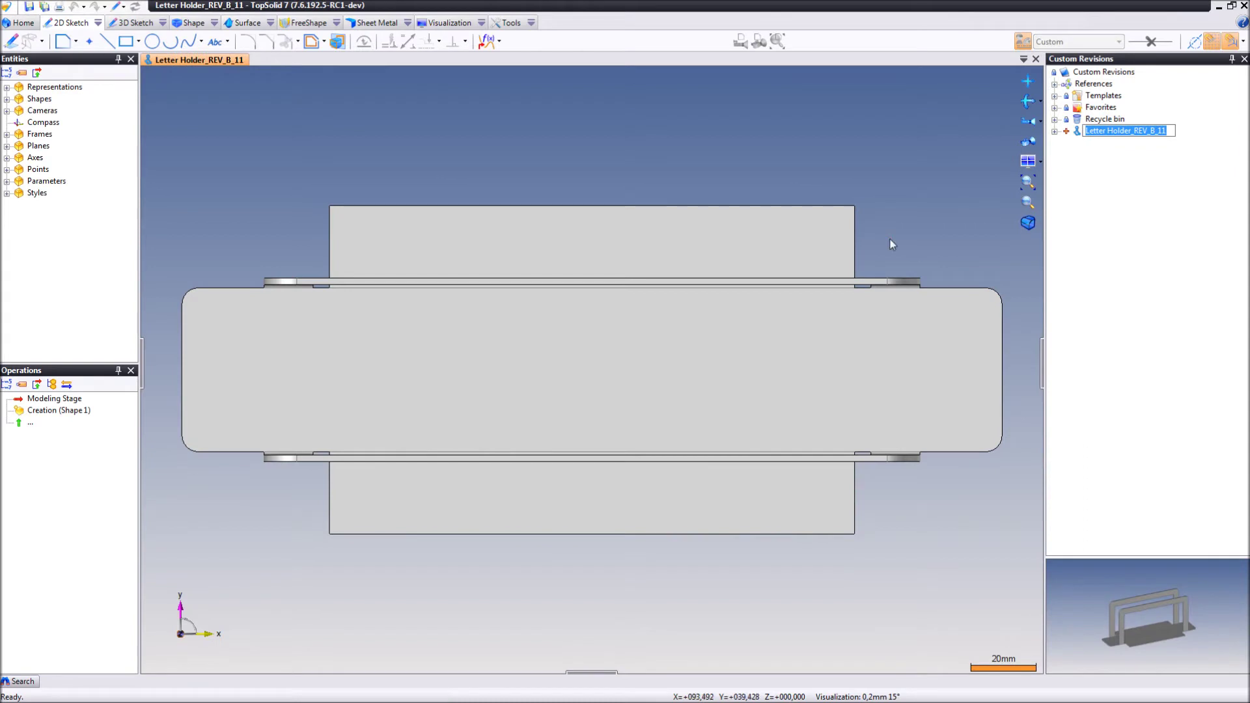
{"action": "middle_click_drag", "start_coordinate": [889, 240], "coordinate": [731, 338]}
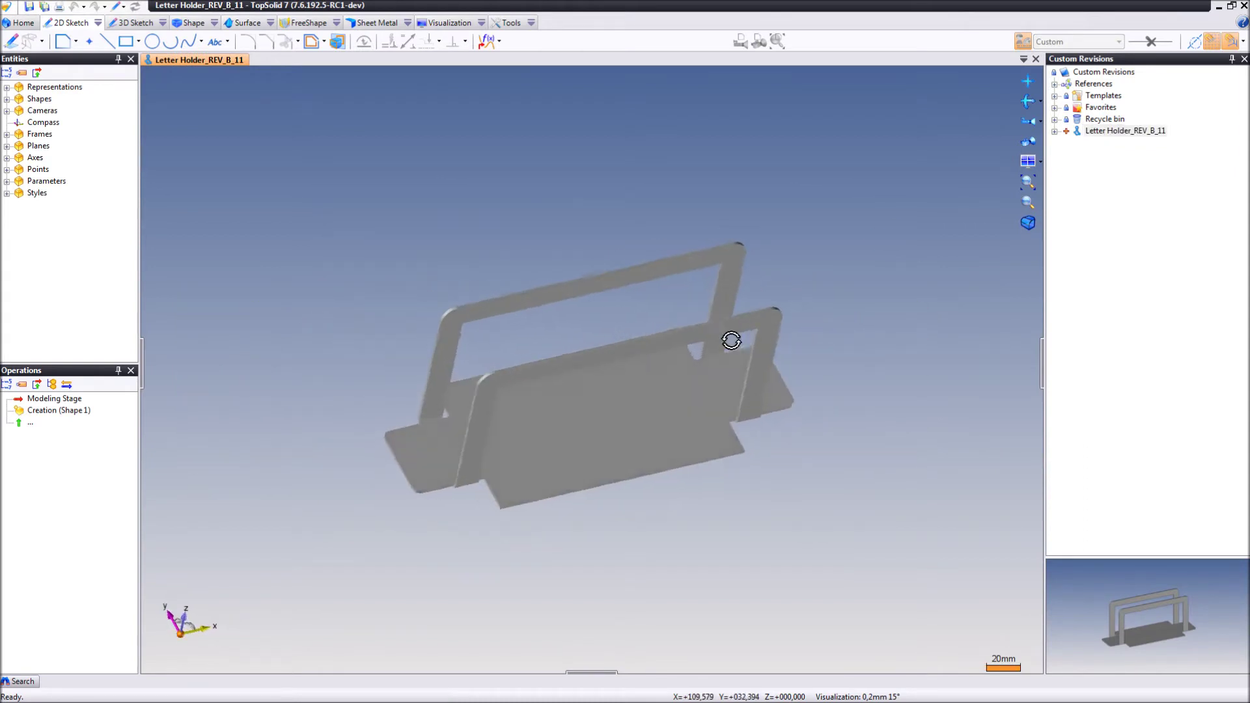
Step: Expand the imported part's revisions in the project tree and examine its major and minor revision entries
{"action": "left_click", "coordinate": [1054, 131]}
{"action": "left_click", "coordinate": [1066, 142]}
{"action": "left_click", "coordinate": [1078, 155]}
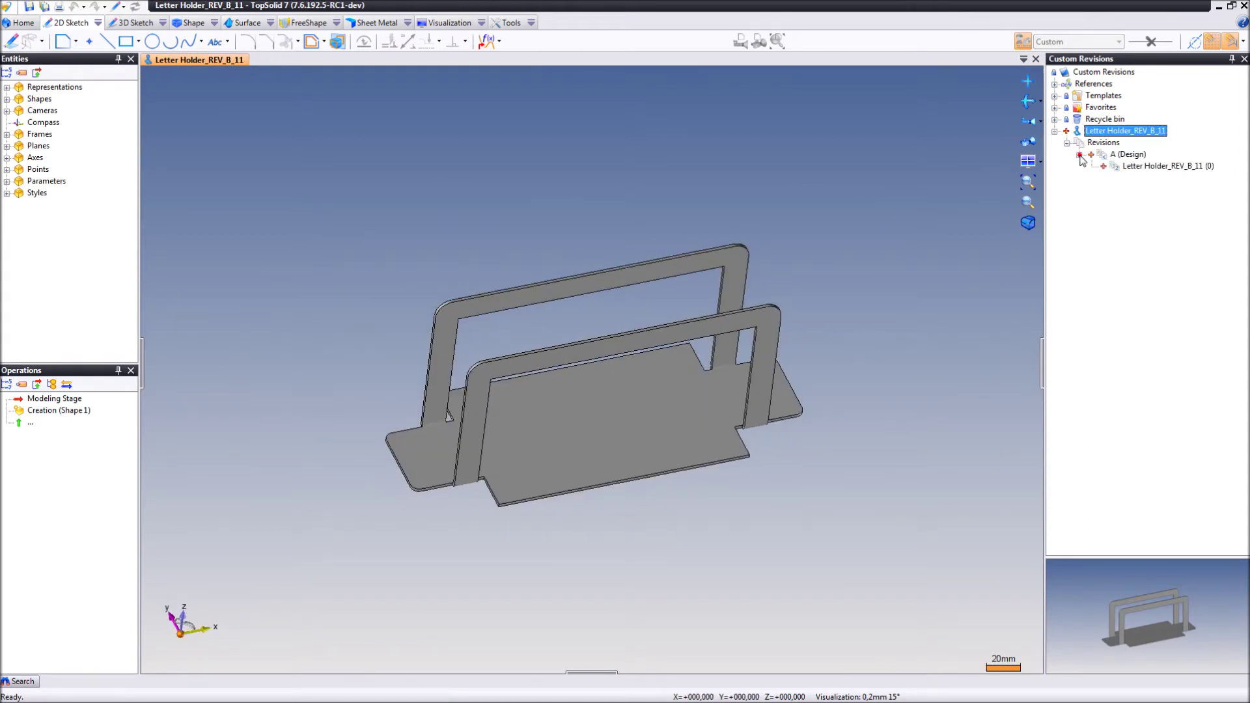
{"action": "left_click", "coordinate": [1215, 171]}
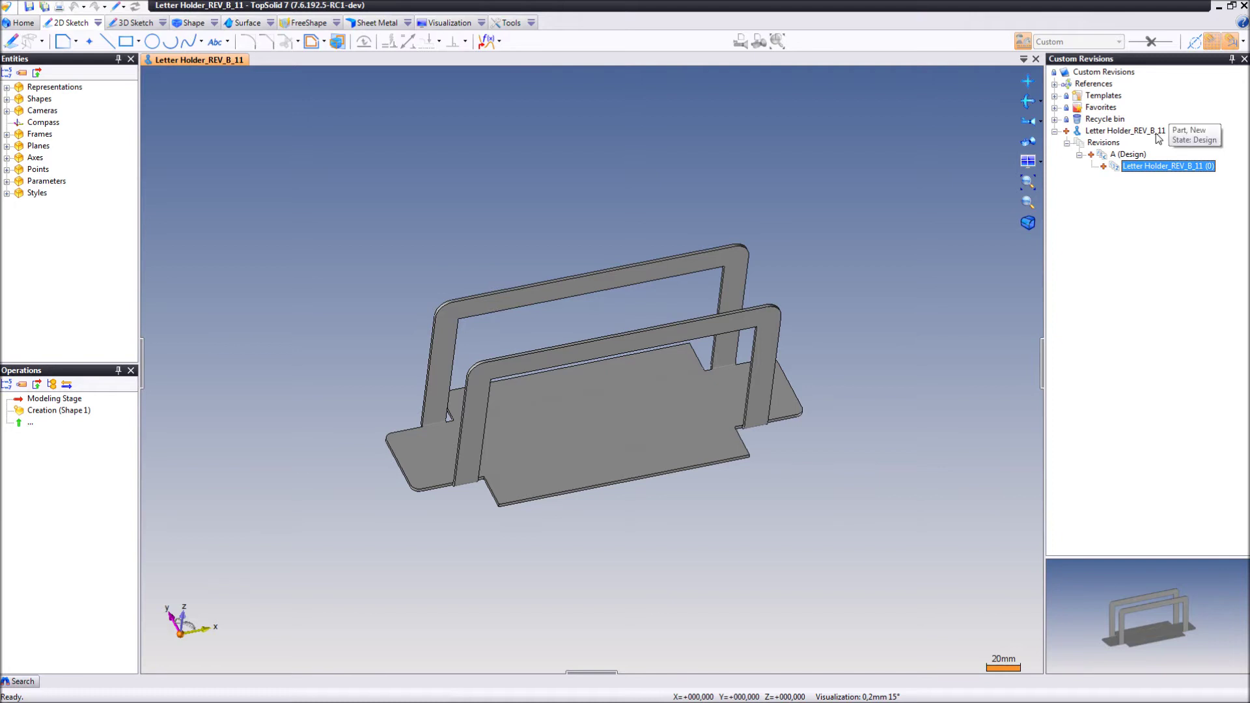
{"action": "left_click", "coordinate": [1188, 131]}
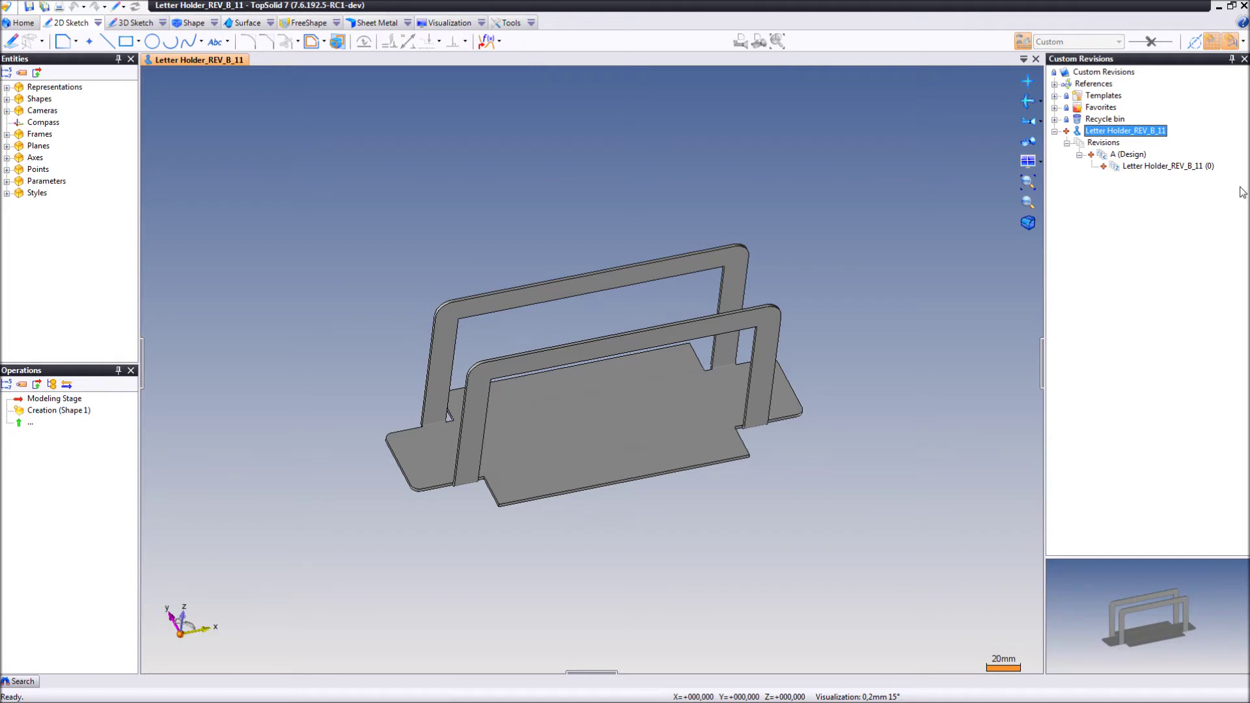
Step: Set the Letter Holder_REV_B_11 part's major revision text to B and its minor revision text to 11, and expand revision B
{"action": "right_click", "coordinate": [1127, 132]}
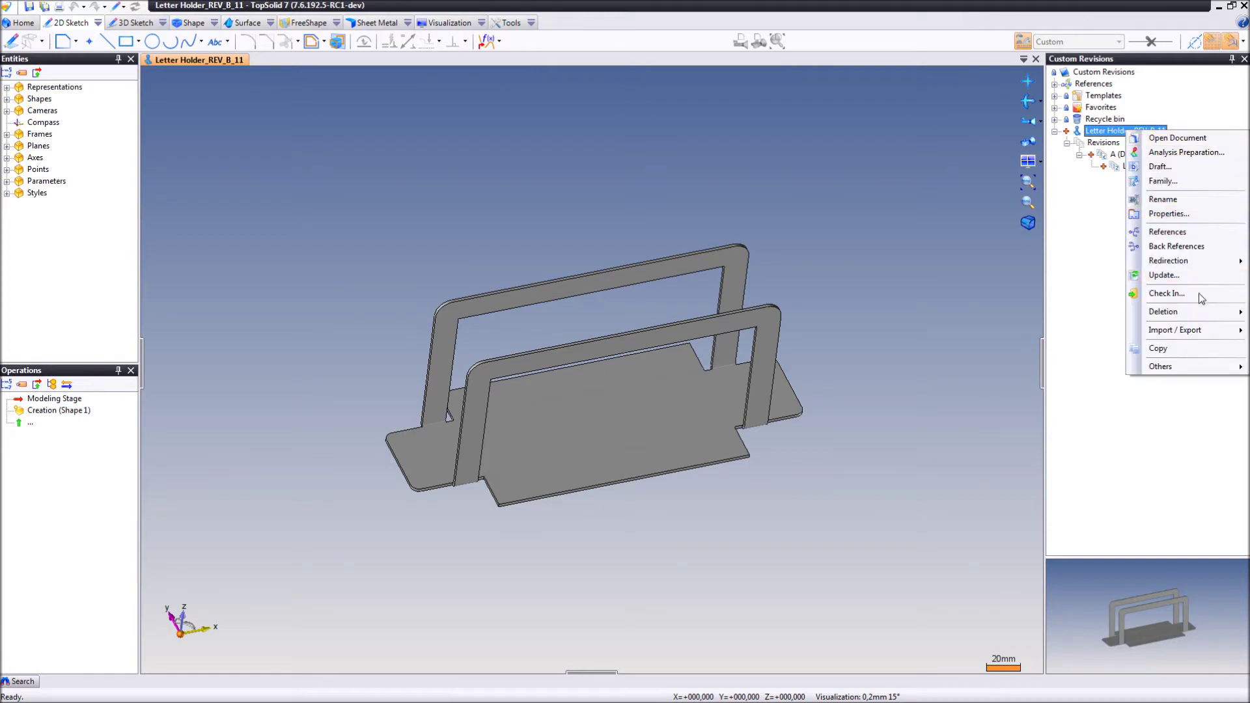
{"action": "mouse_move", "coordinate": [1169, 364]}
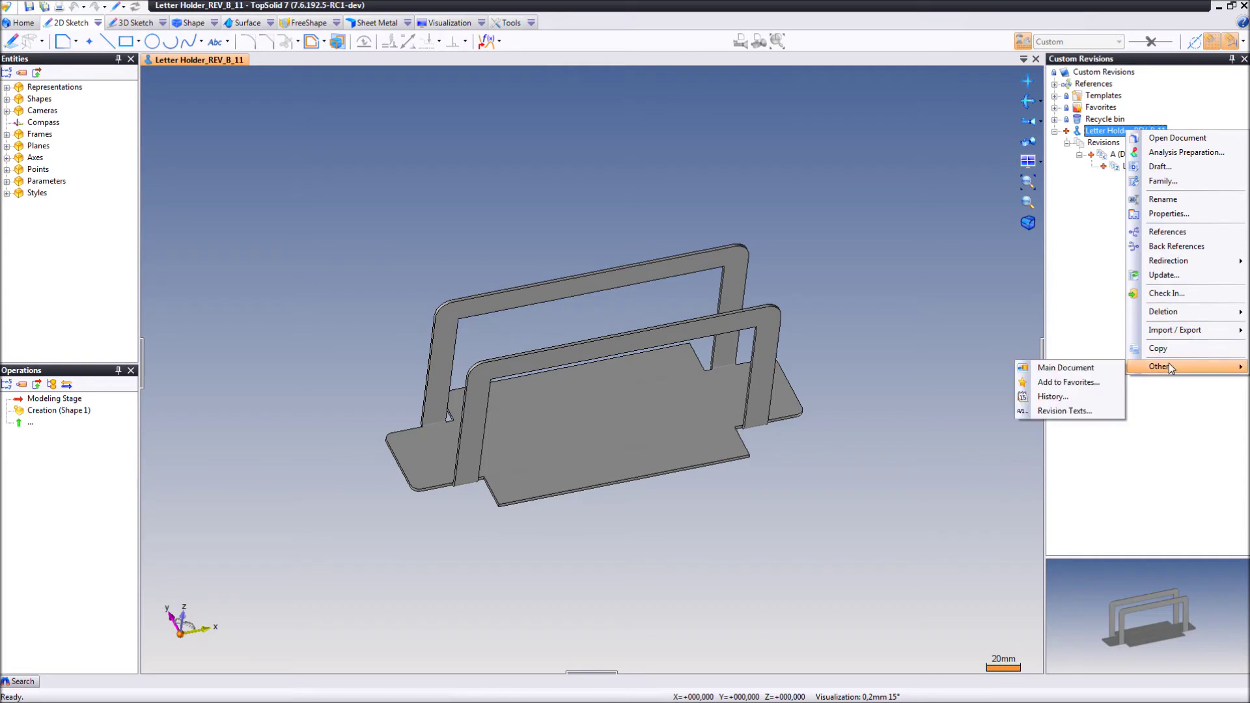
{"action": "left_click", "coordinate": [1104, 413]}
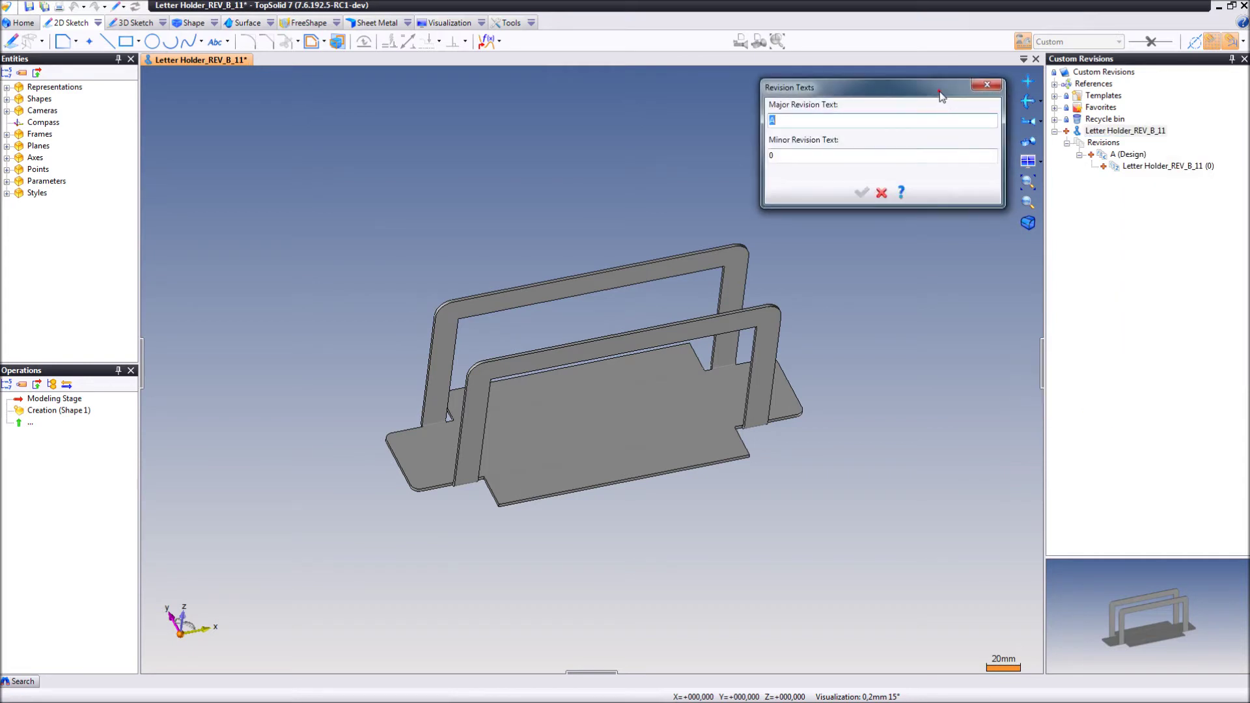
{"action": "left_click_drag", "start_coordinate": [937, 95], "coordinate": [932, 116]}
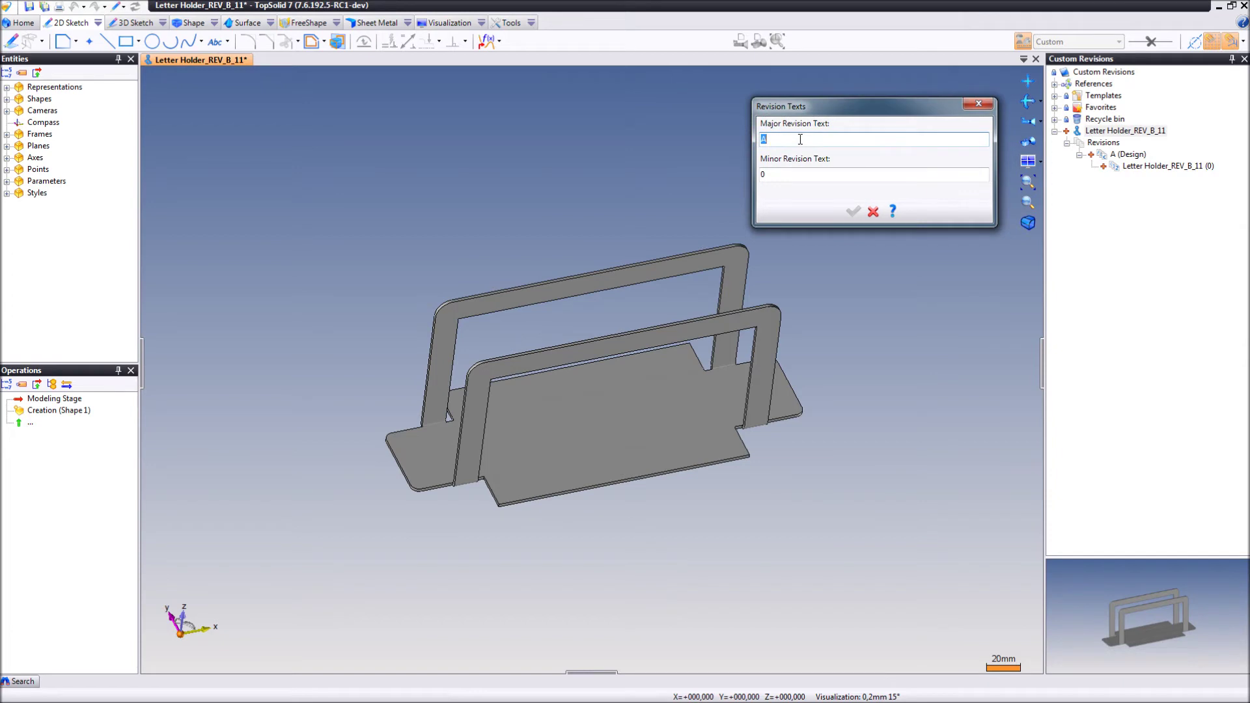
{"action": "type", "text": "B"}
{"action": "left_click", "coordinate": [786, 173]}
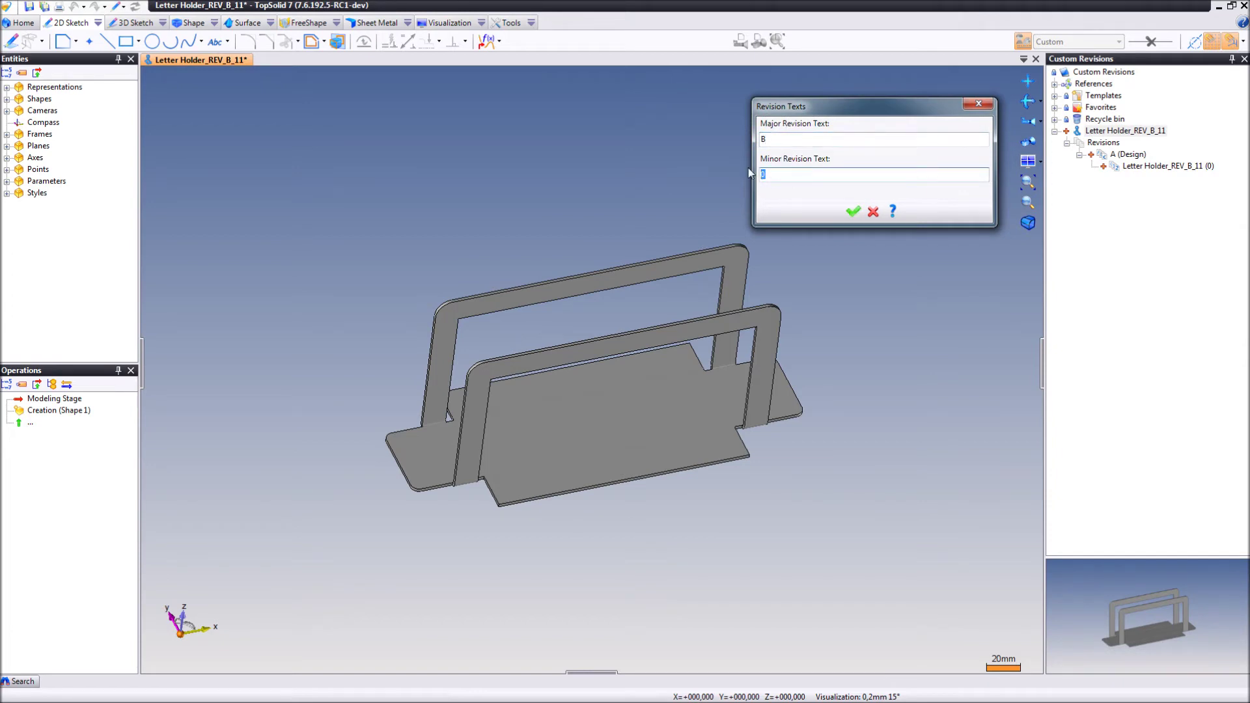
{"action": "type", "text": "11"}
{"action": "left_click", "coordinate": [854, 212]}
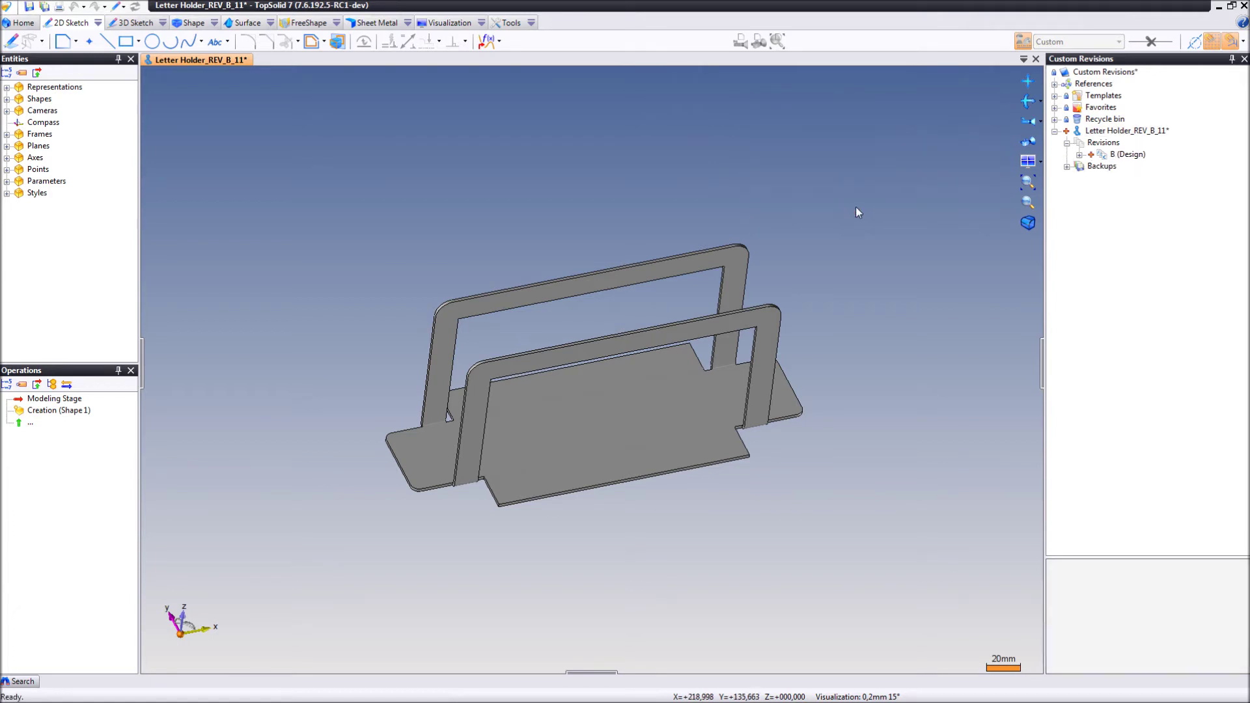
{"action": "left_click", "coordinate": [1079, 155]}
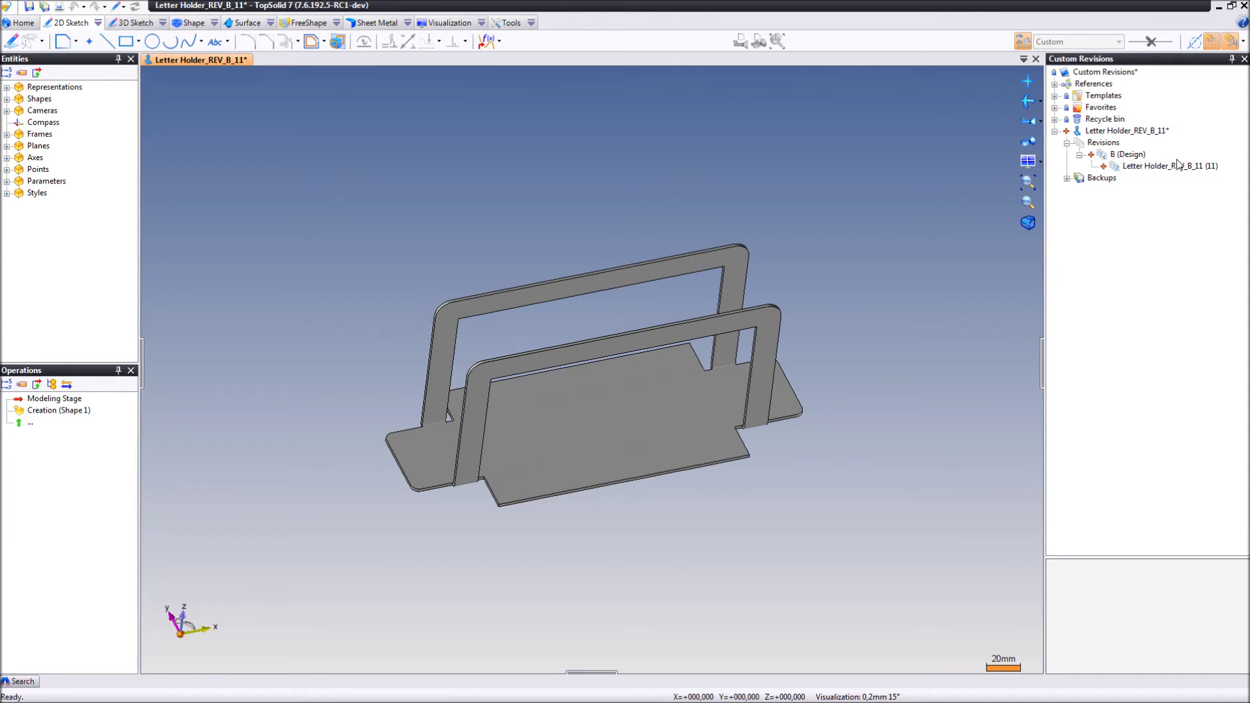
{"action": "left_click", "coordinate": [1157, 201]}
Step: Check in the Letter Holder_REV_B_11 part with its custom revision texts, without a comment
{"action": "right_click", "coordinate": [1097, 131]}
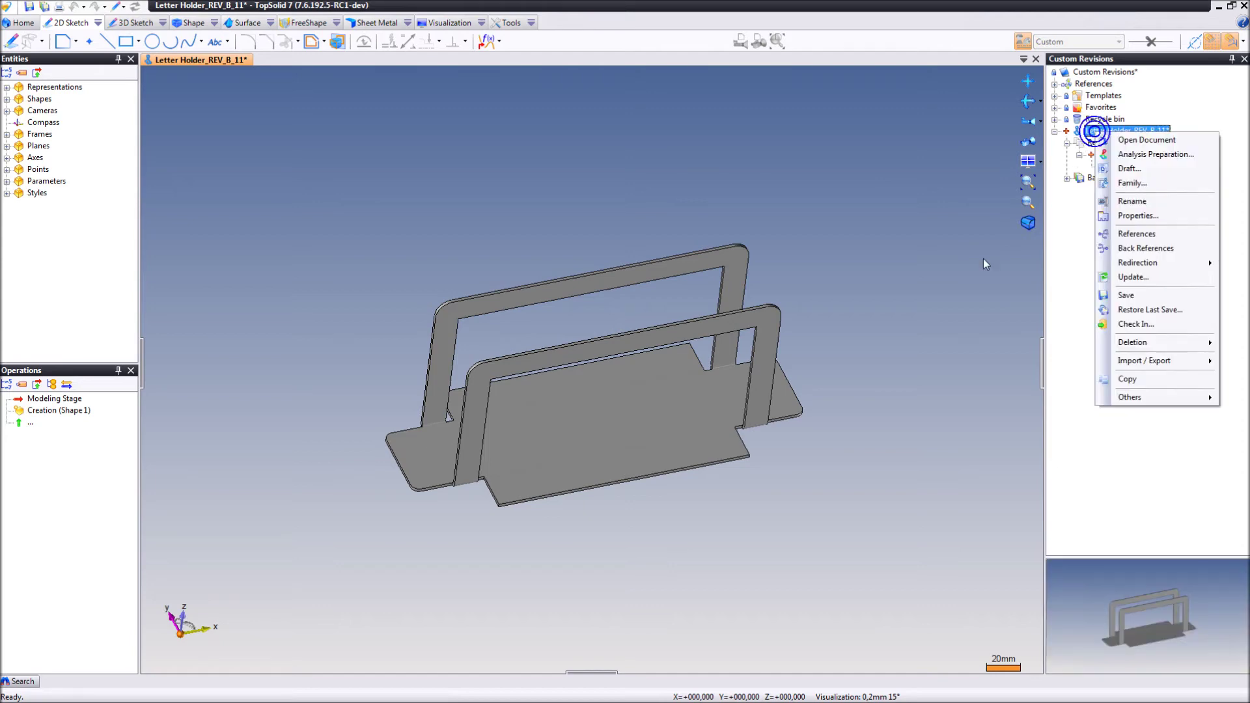
{"action": "left_click", "coordinate": [1139, 324]}
{"action": "left_click", "coordinate": [605, 573]}
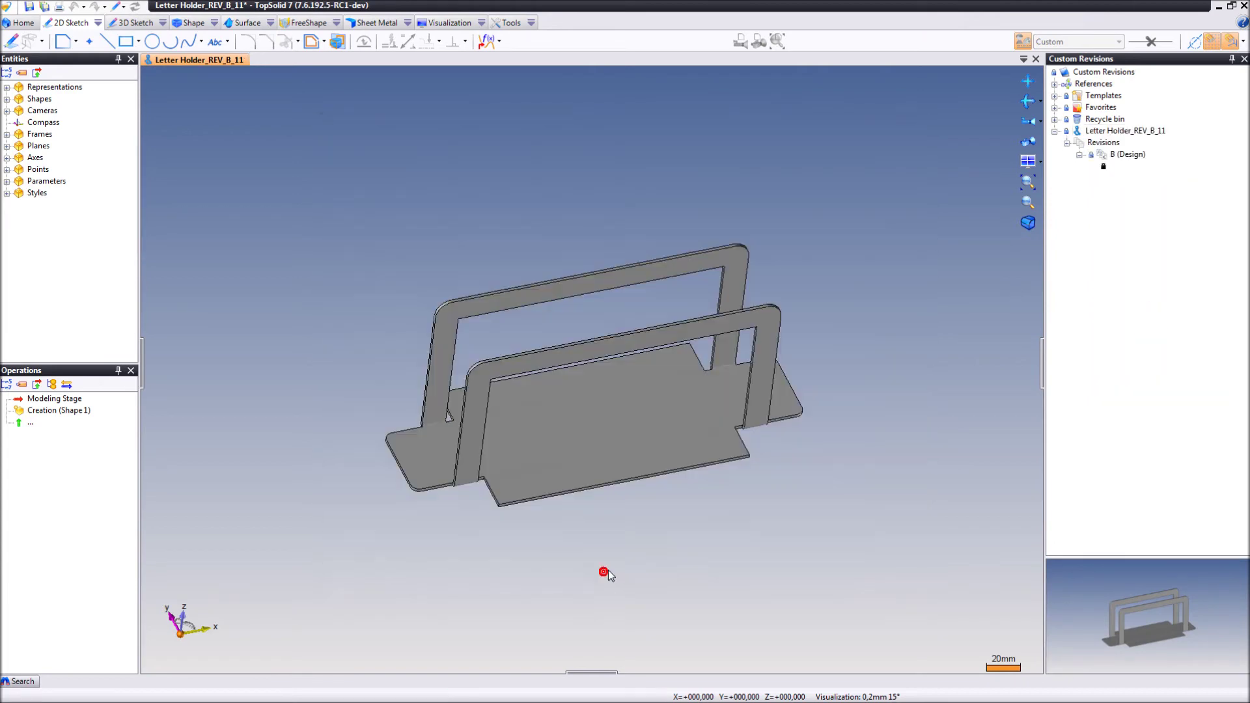
Step: Check out the Letter Holder_REV_B_11 part for editing and check it back in as a new minor revision
{"action": "right_click", "coordinate": [1117, 131]}
{"action": "left_click", "coordinate": [1165, 292]}
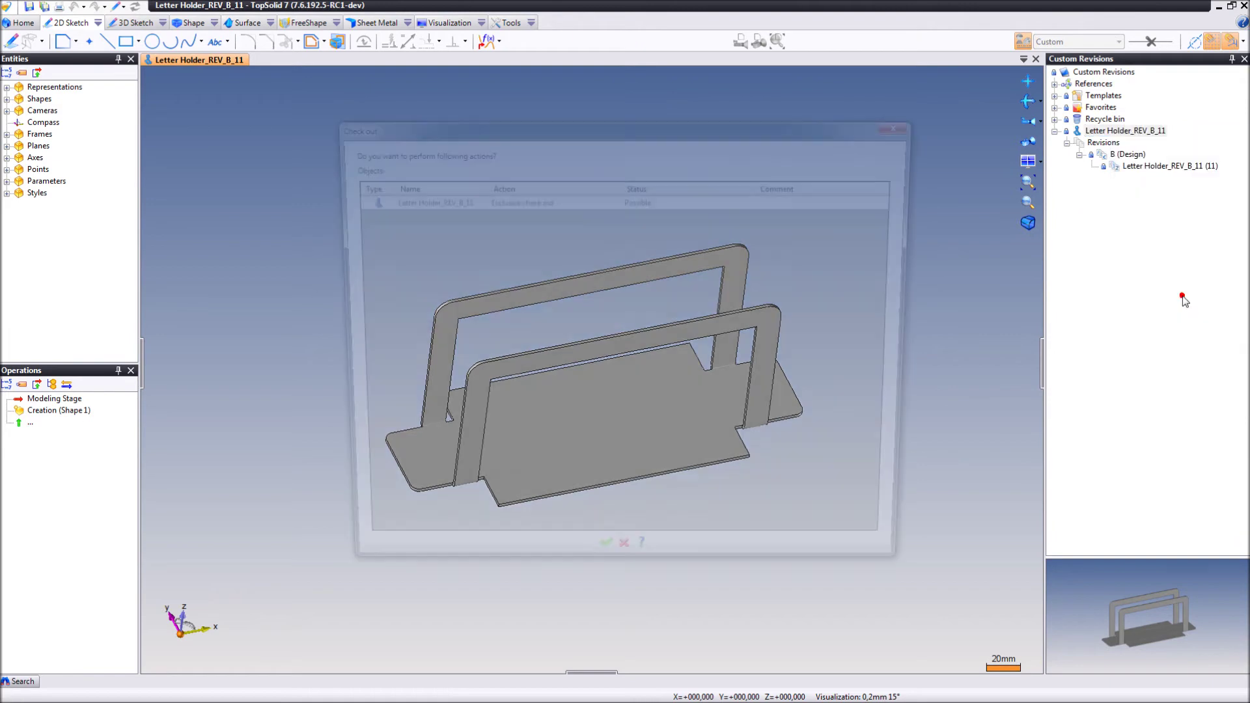
{"action": "left_click", "coordinate": [603, 570]}
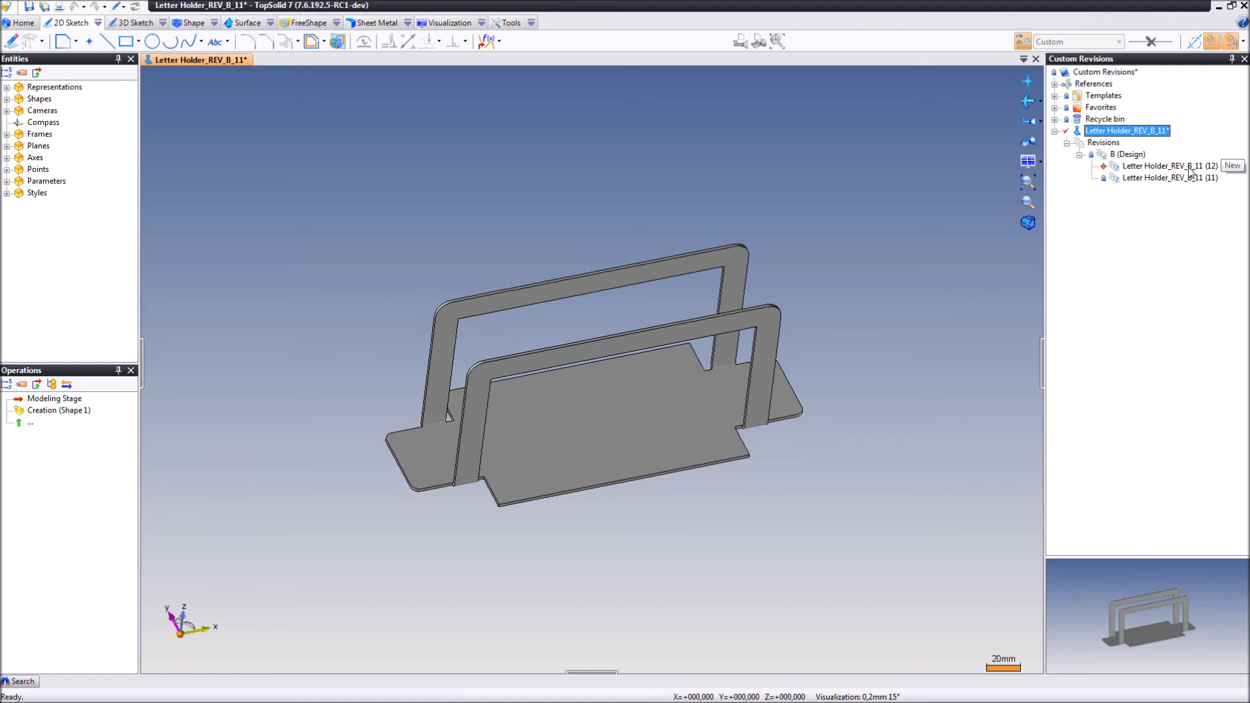
{"action": "right_click", "coordinate": [1141, 134]}
{"action": "left_click", "coordinate": [1186, 330]}
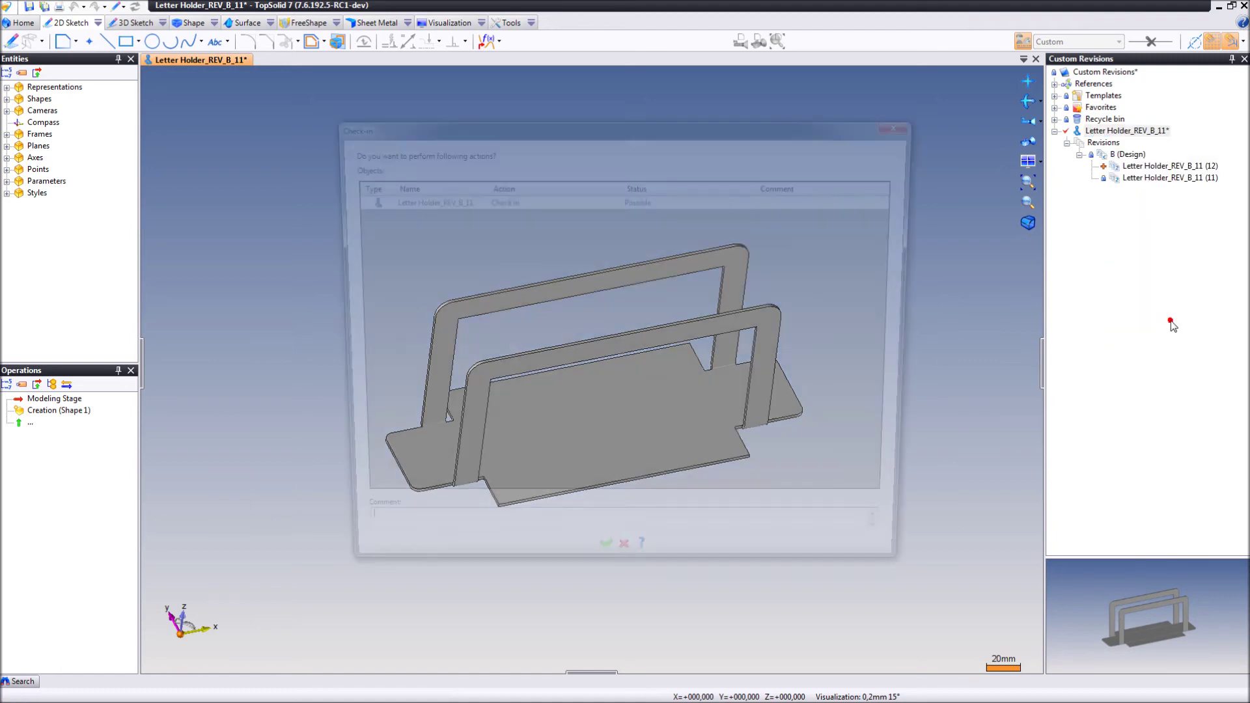
{"action": "left_click", "coordinate": [603, 572]}
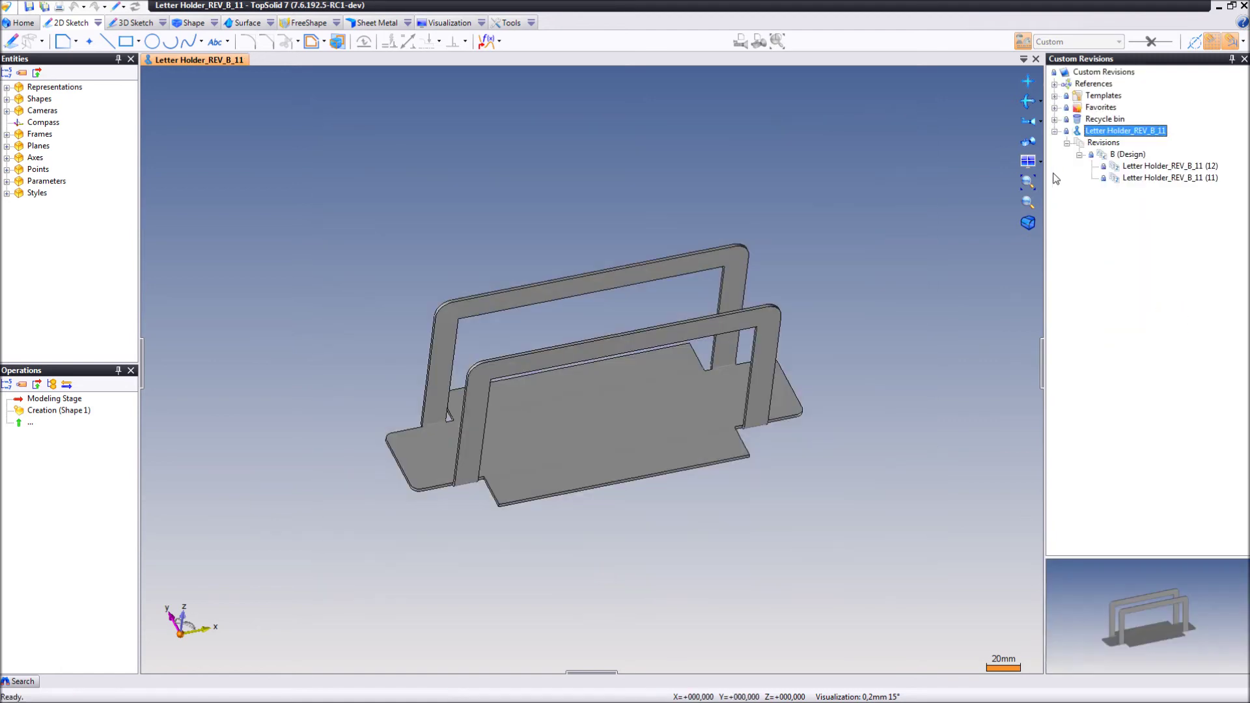
Step: Change the life cycle state of the part's major revision B from Design to Validated
{"action": "right_click", "coordinate": [1114, 130]}
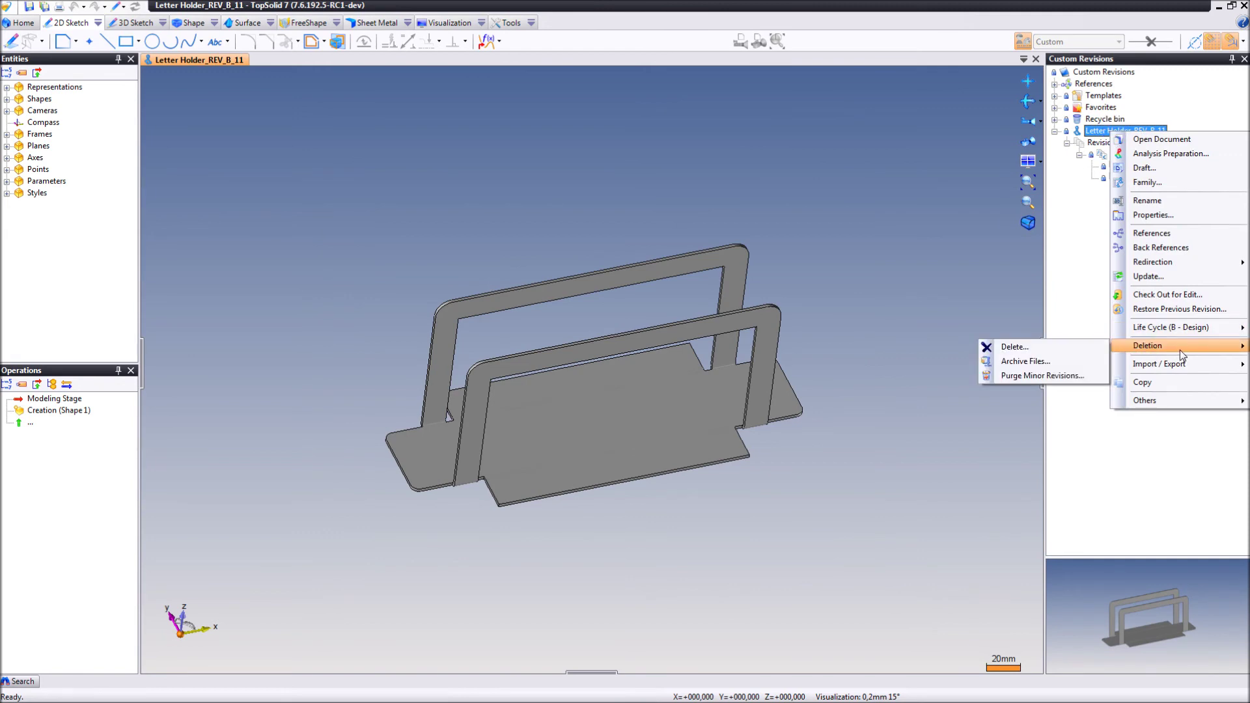
{"action": "mouse_move", "coordinate": [1185, 329]}
{"action": "left_click", "coordinate": [1067, 329]}
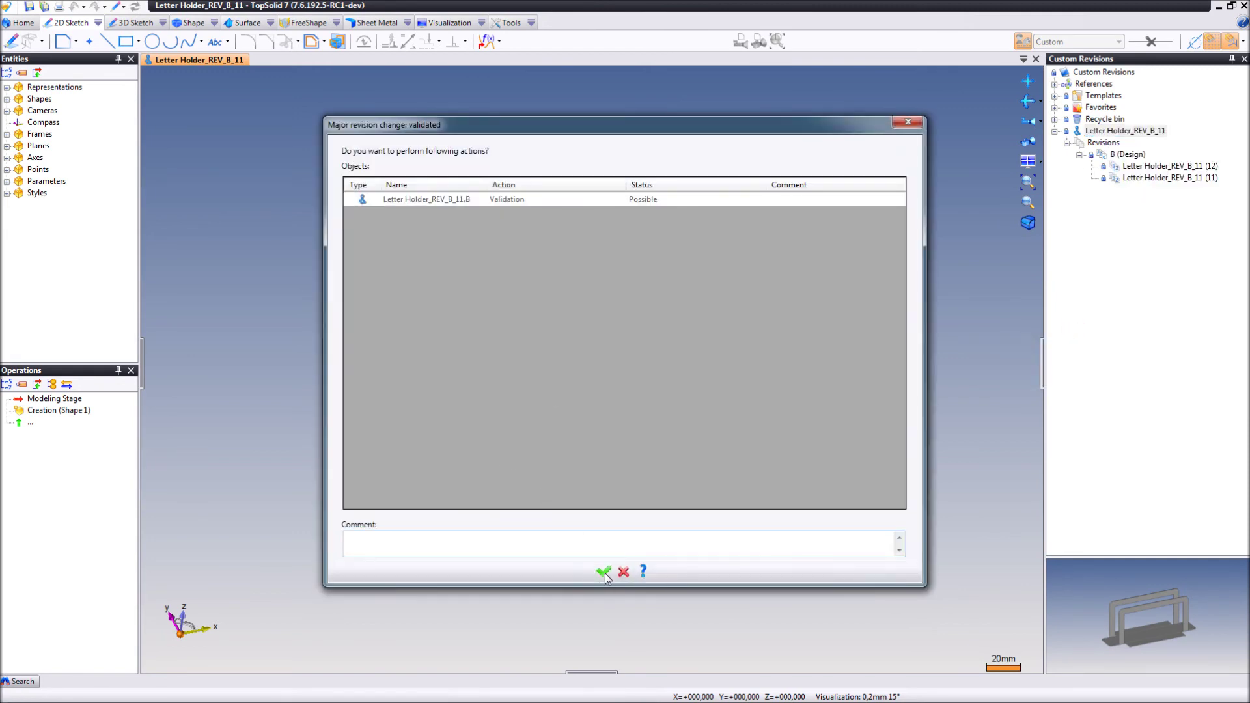
{"action": "left_click", "coordinate": [603, 571]}
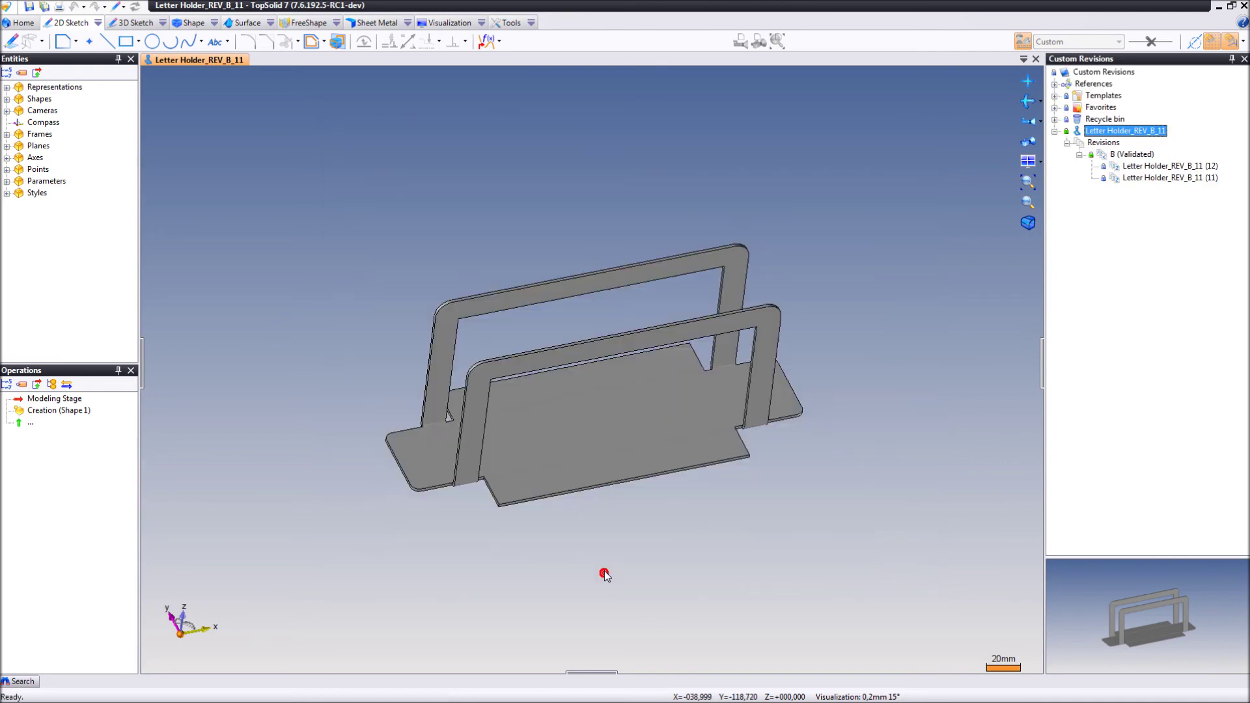
Step: Check out the validated Letter Holder_REV_B_11 part for editing to create a new major revision
{"action": "right_click", "coordinate": [1122, 134]}
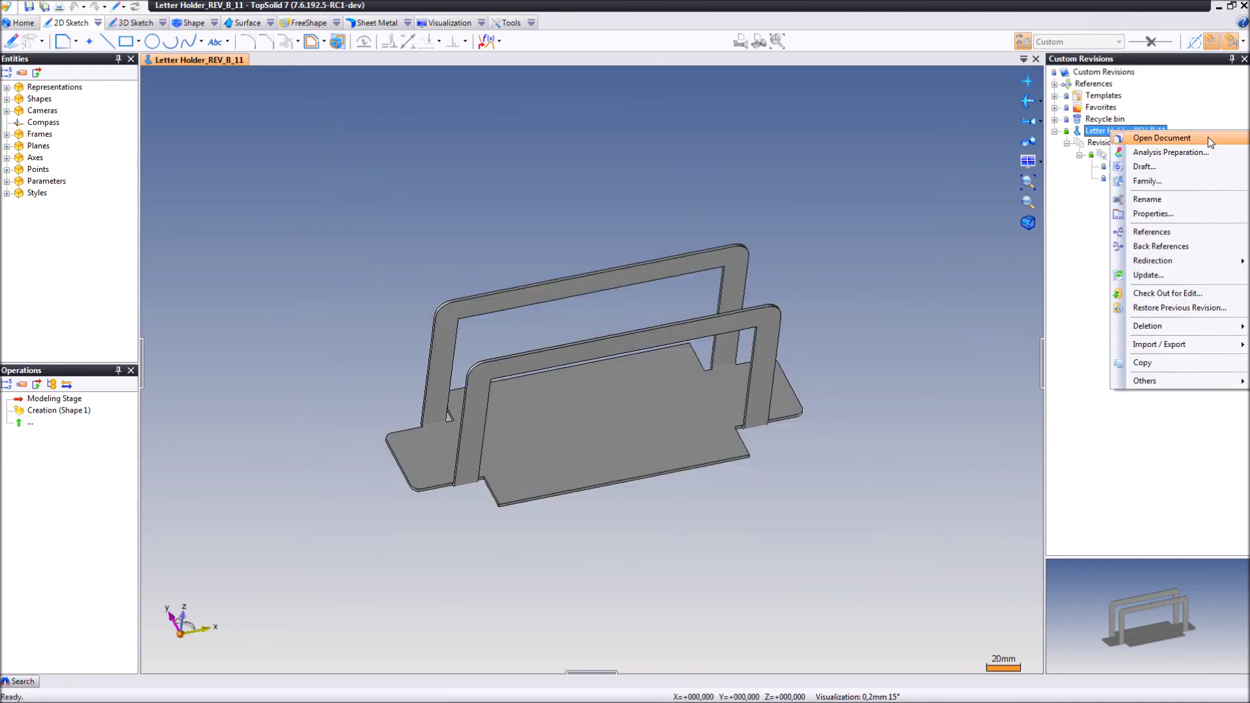
{"action": "left_click", "coordinate": [1085, 210]}
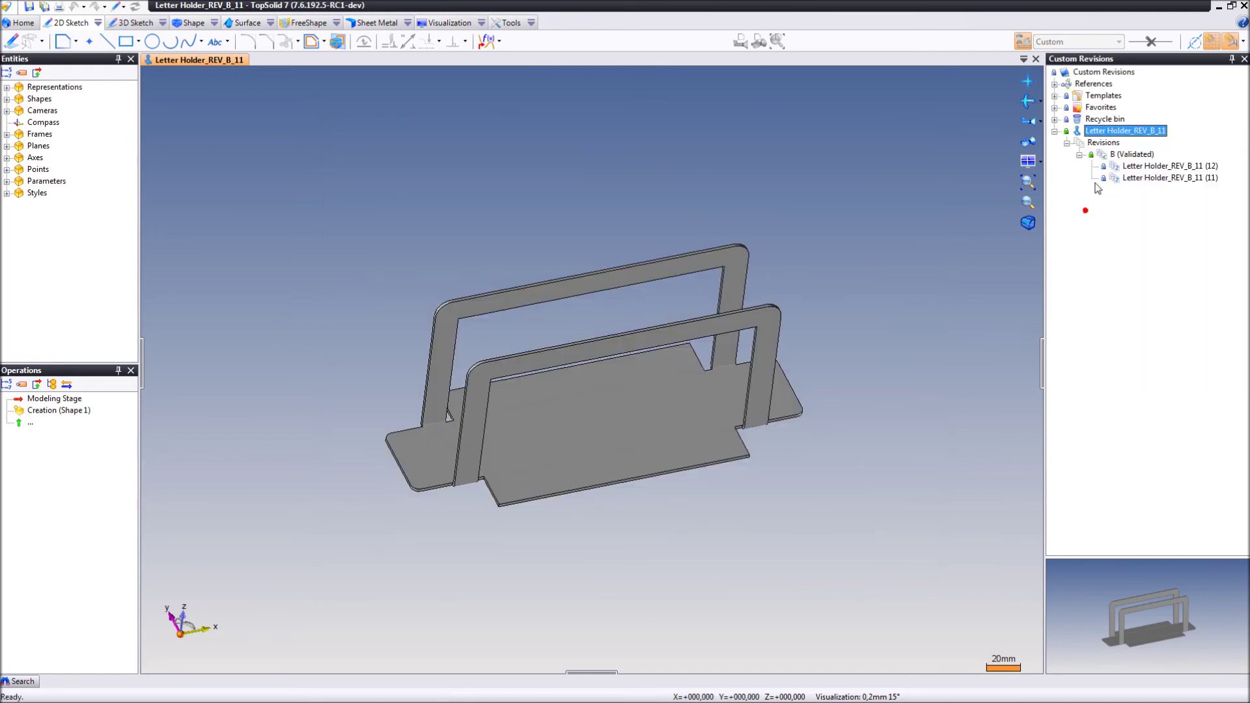
{"action": "right_click", "coordinate": [1117, 132]}
{"action": "left_click", "coordinate": [1162, 295]}
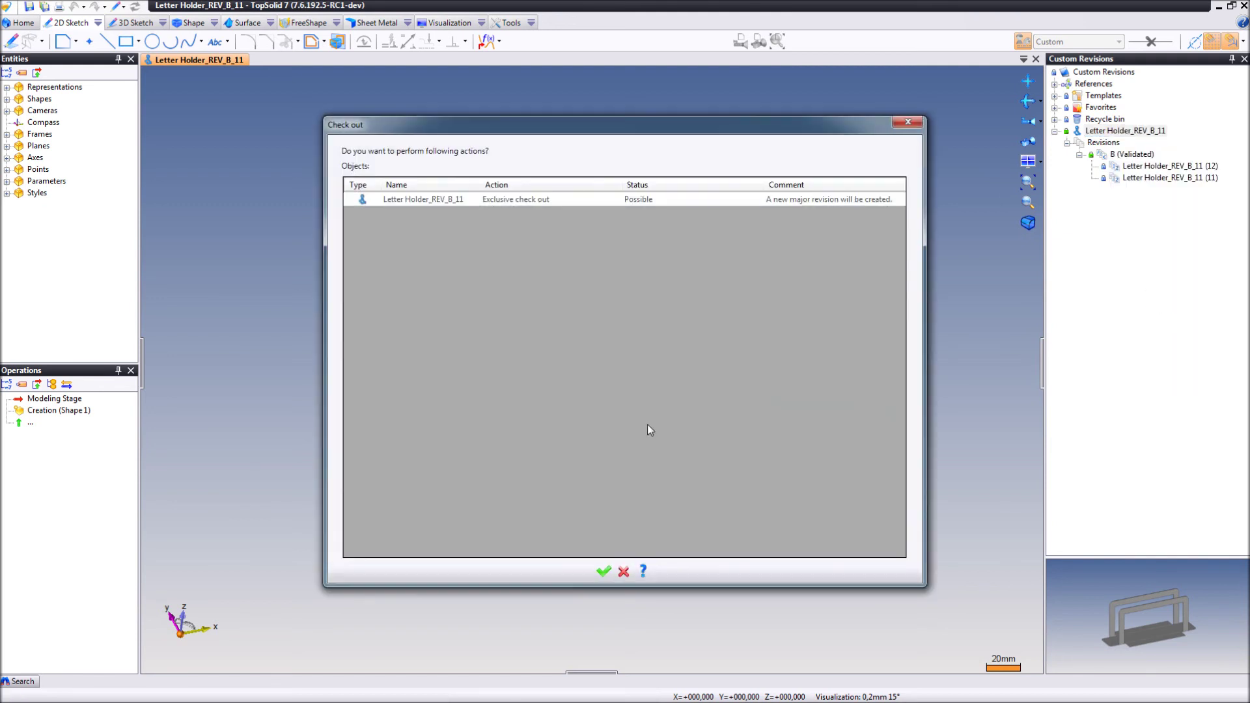
{"action": "left_click", "coordinate": [604, 571]}
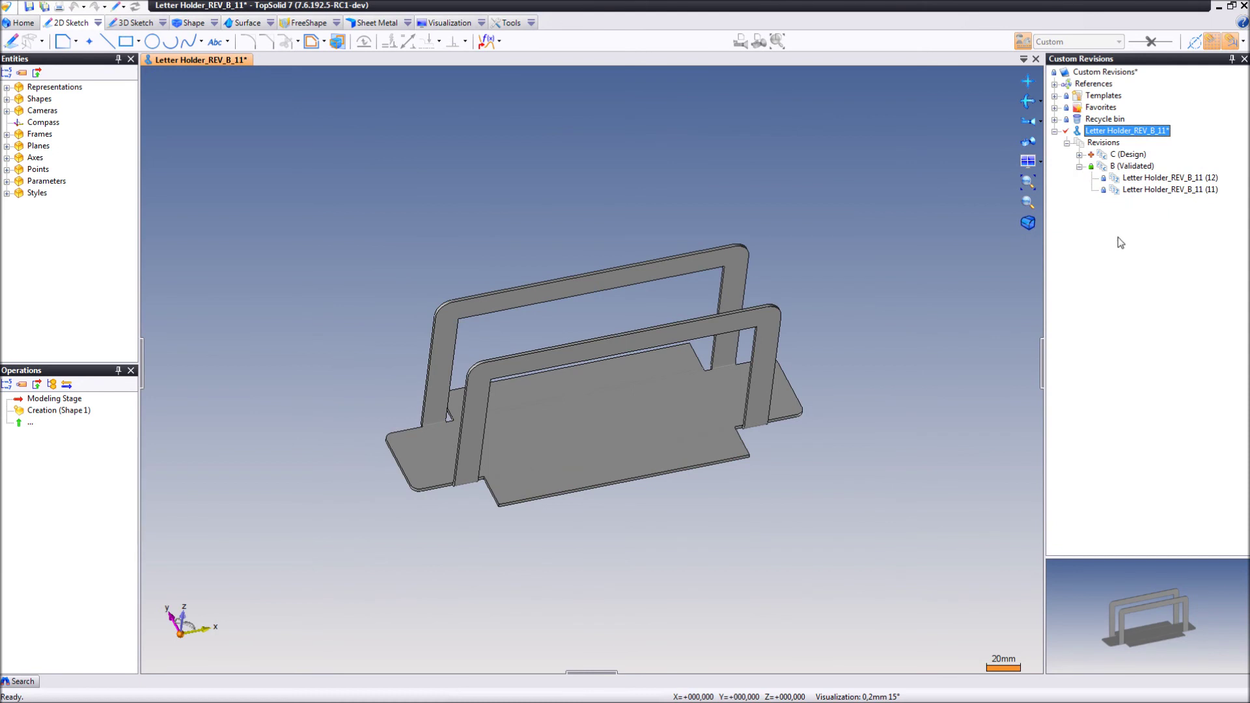